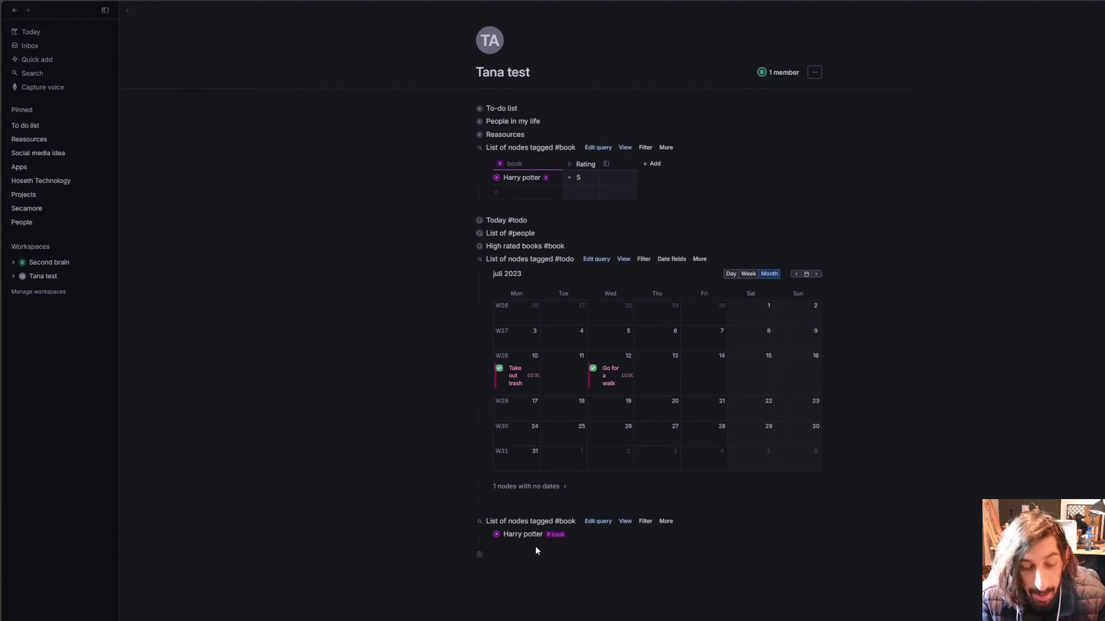
Add a 'Node' item at the bottom of the Tana test page, open it, and return.
type("Node")
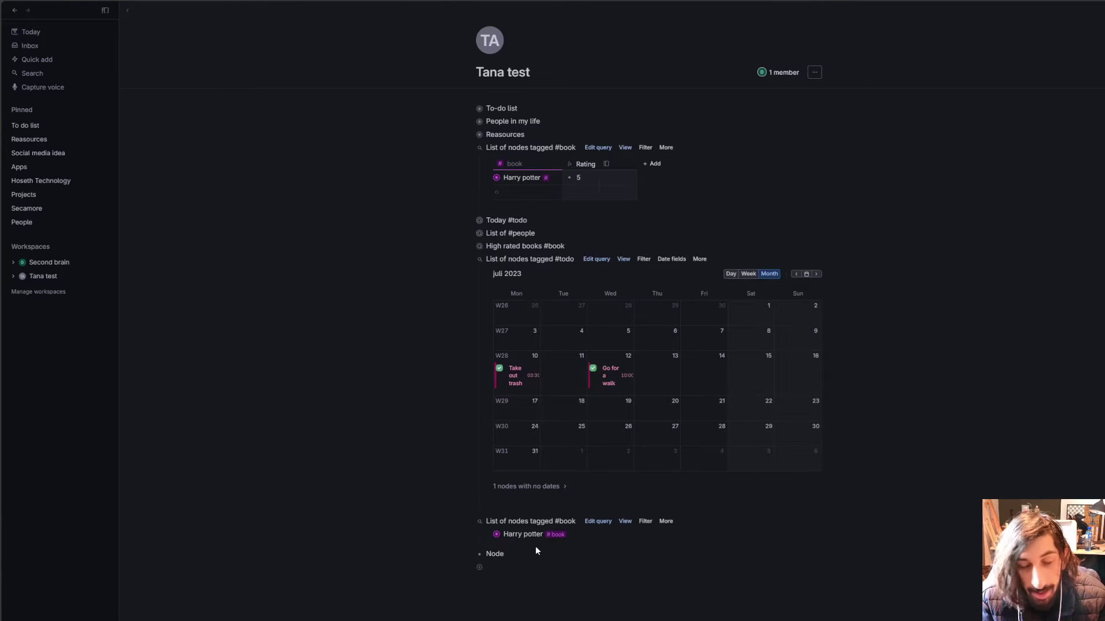
left_click(479, 553)
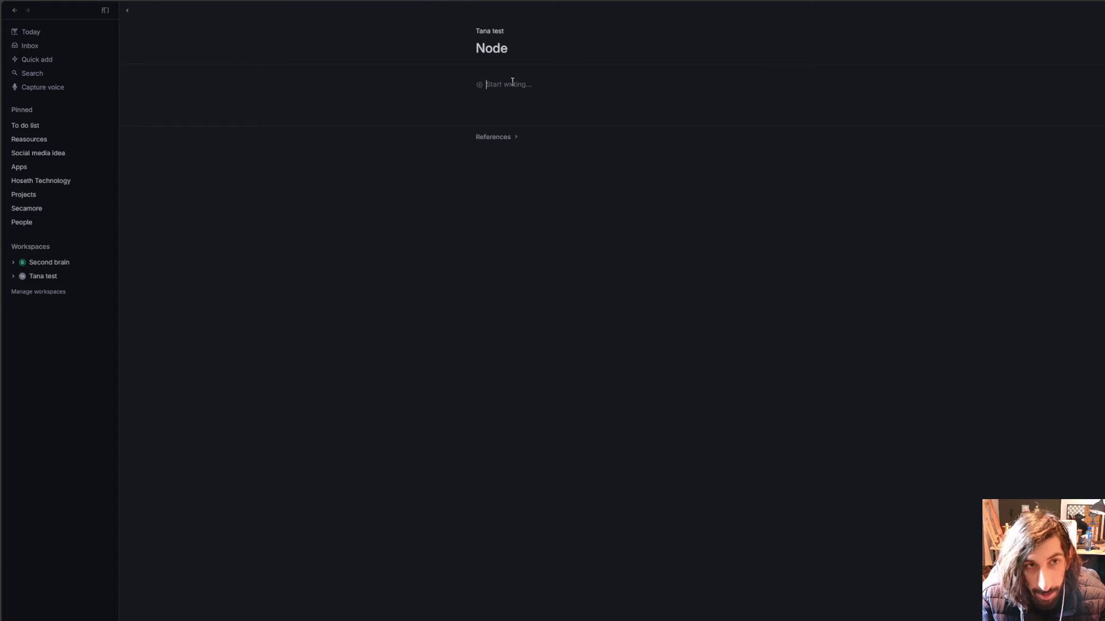
key("alt+Left")
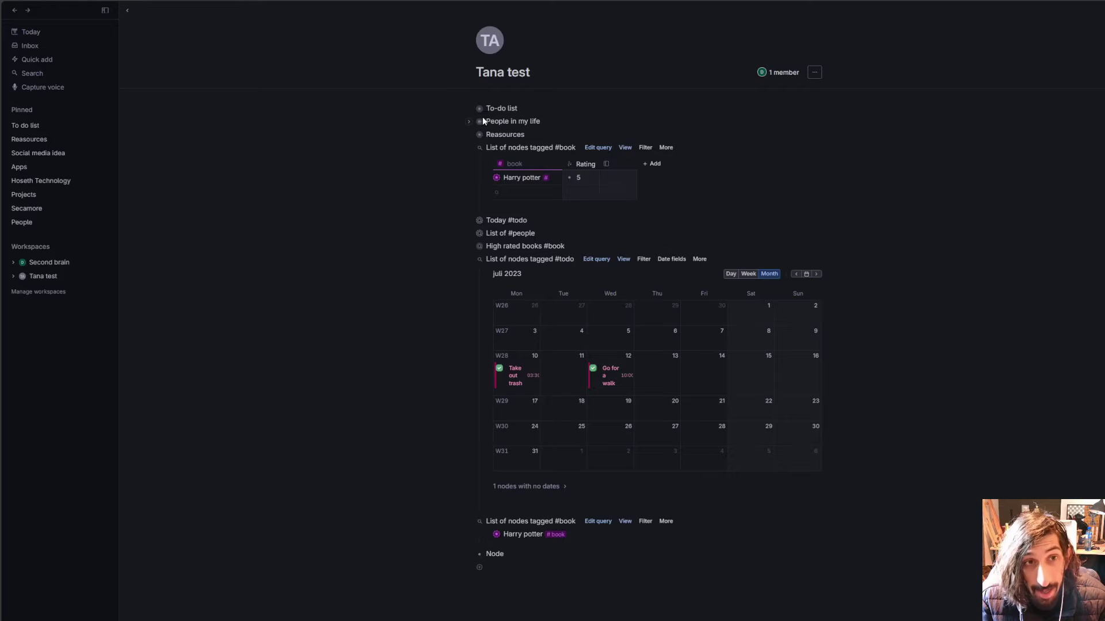
Add an 'Article' node on the Reasources page and navigate back to the workspace.
left_click(480, 135)
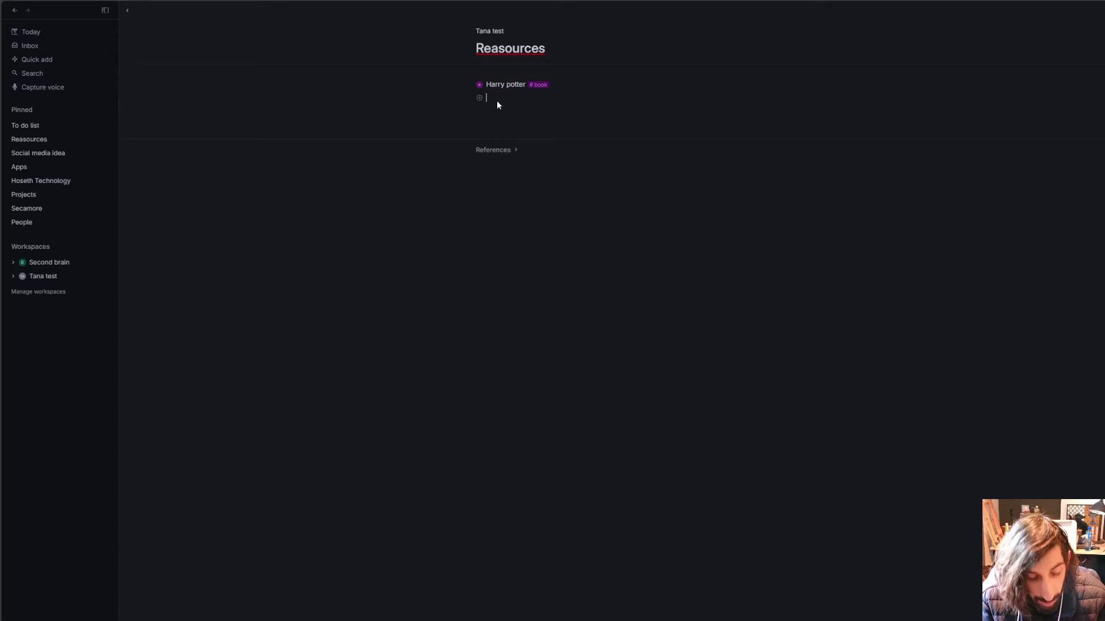
type("Article")
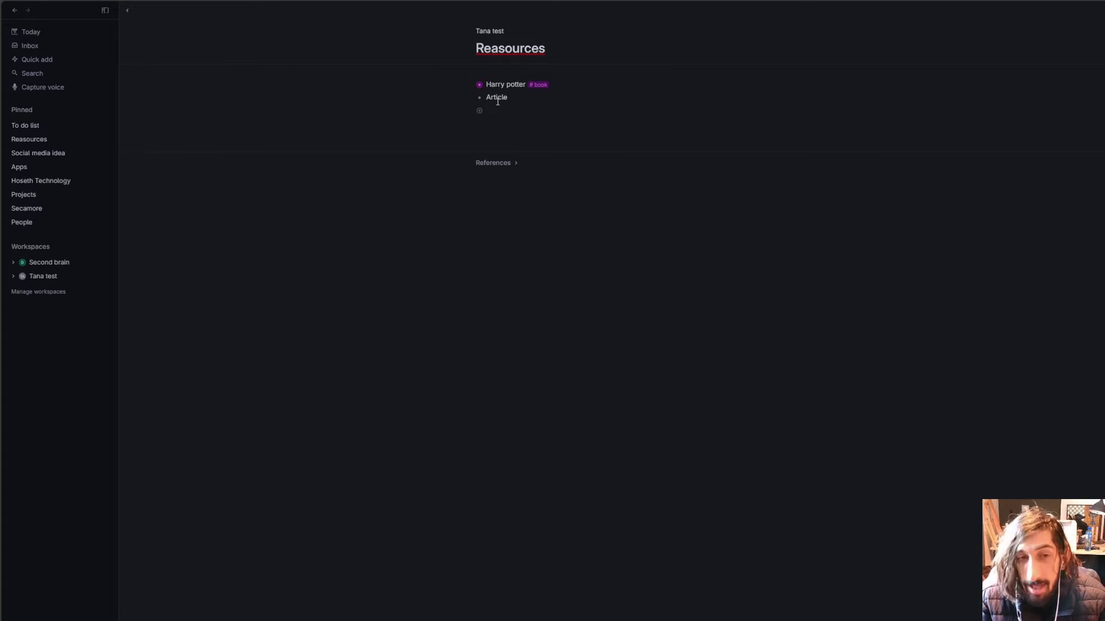
left_click(480, 105)
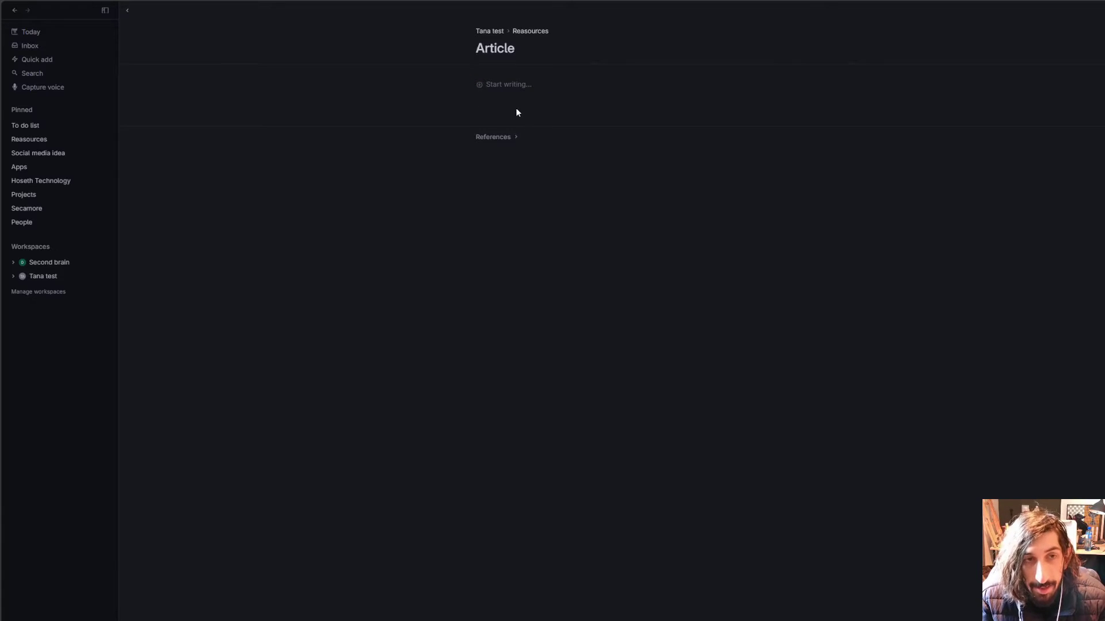
key("alt+Left")
key("alt+Left")
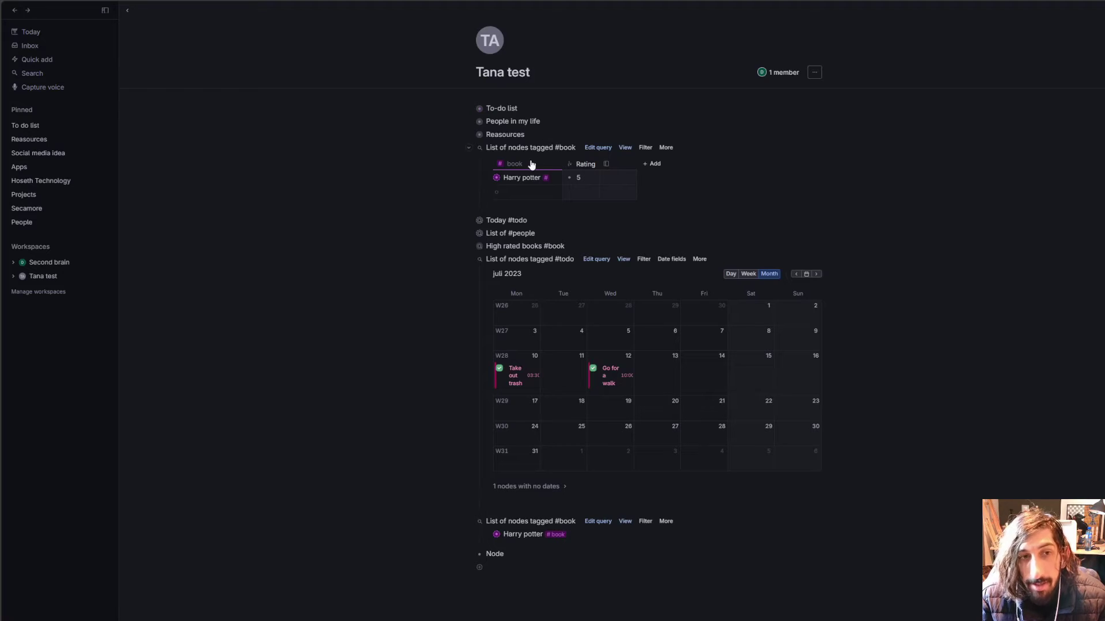
Open the #book tag's configuration to view its template's Rating field with value 5.
left_click(559, 534)
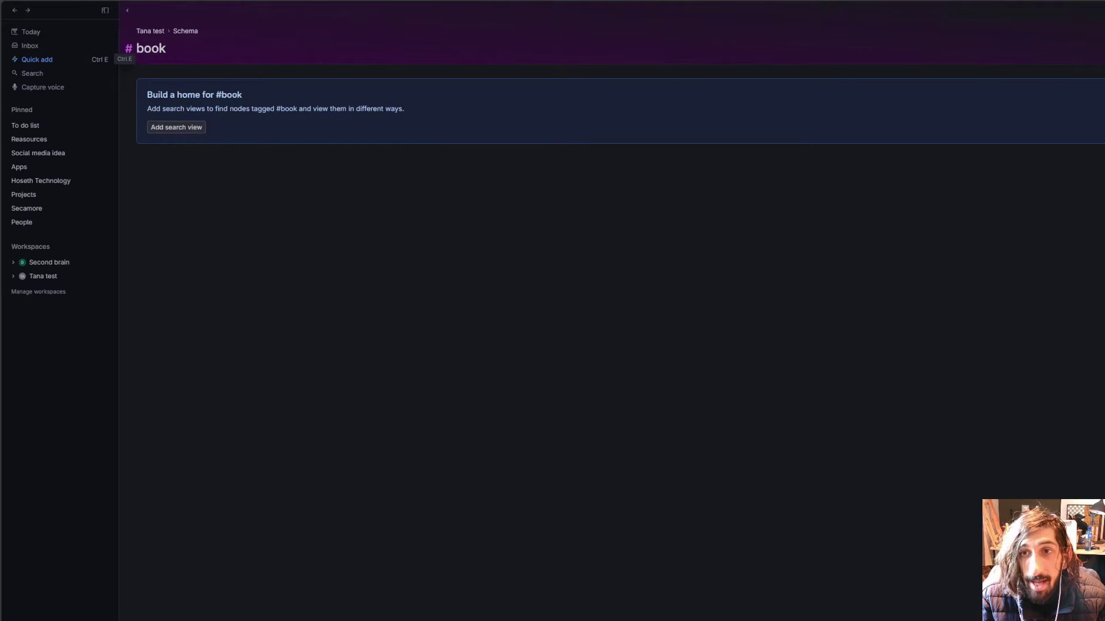
left_click(1093, 47)
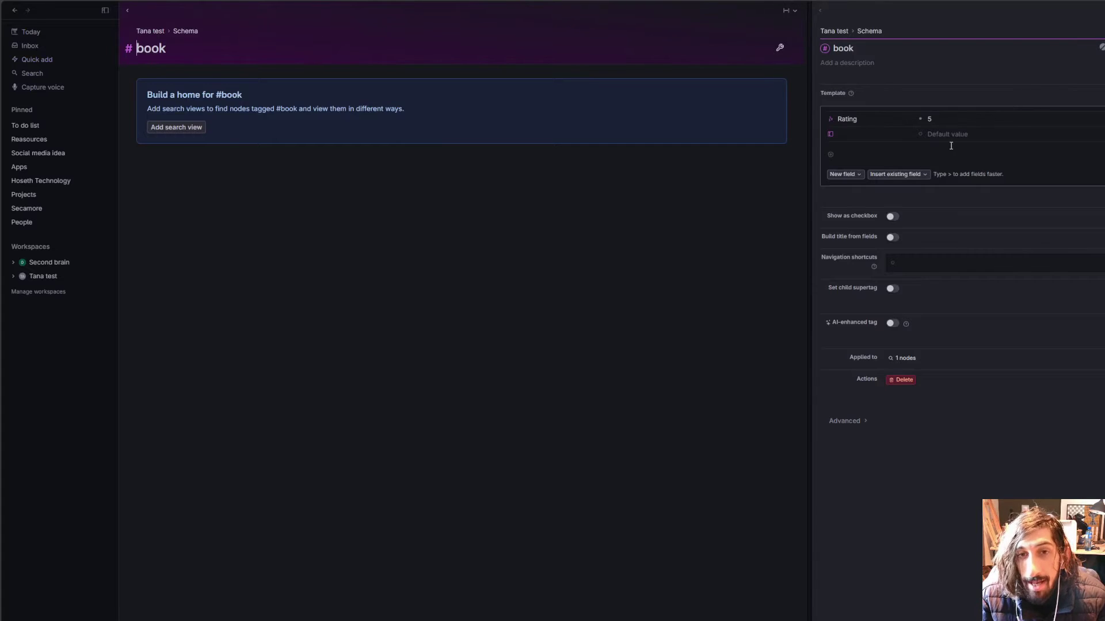
left_click(831, 154)
type("/")
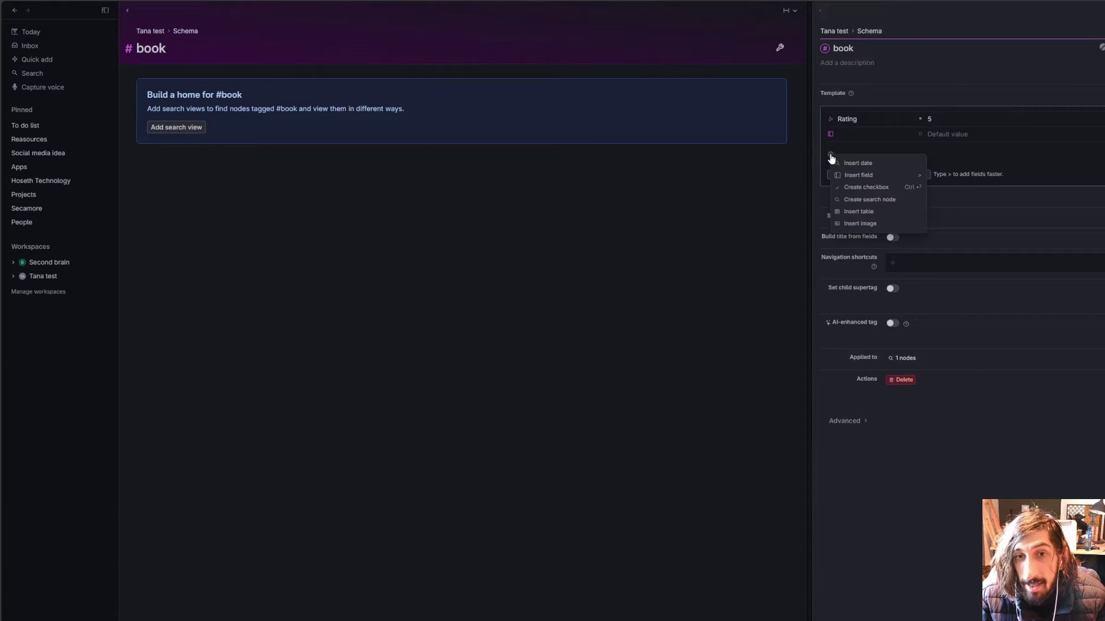
left_click(967, 149)
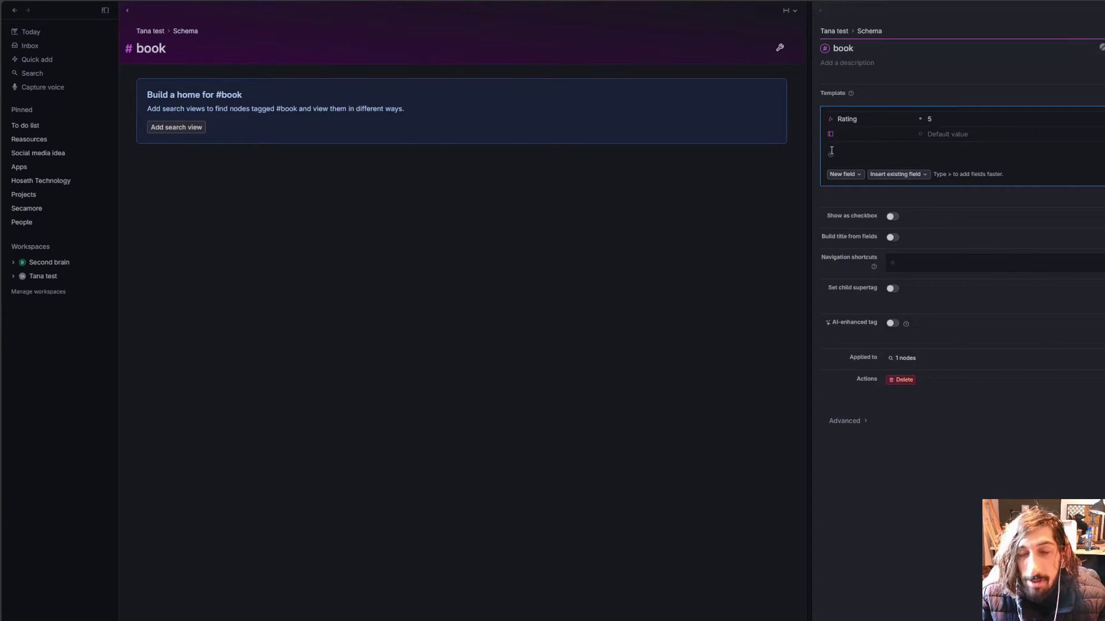
Back on Tana test, rename 'Node' to 'How to take smart notes' and tag it #book.
left_click(41, 33)
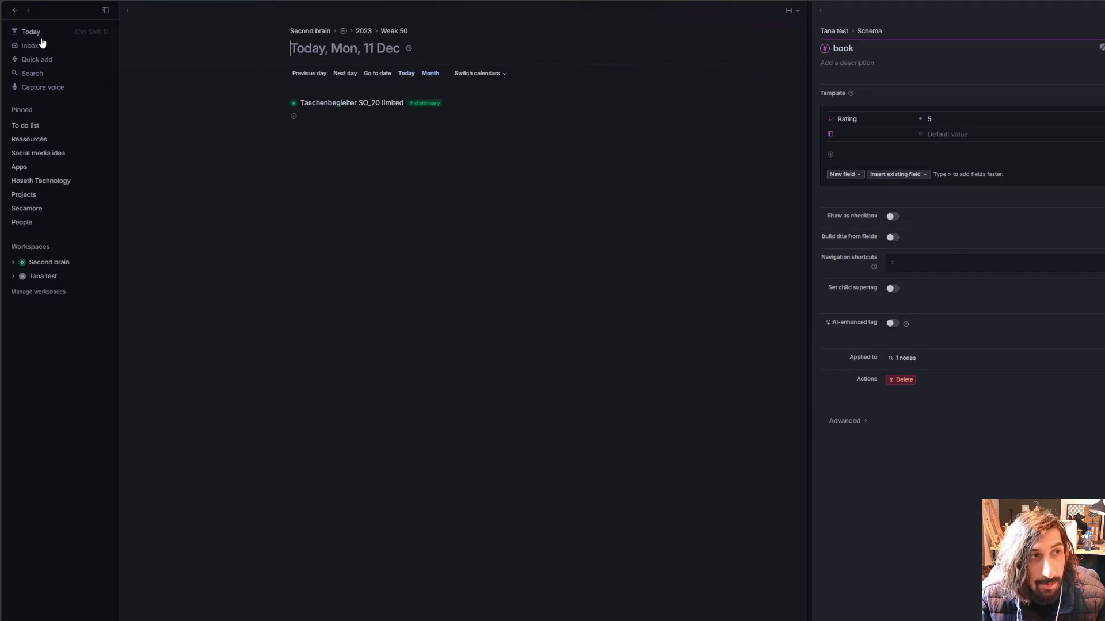
left_click(43, 276)
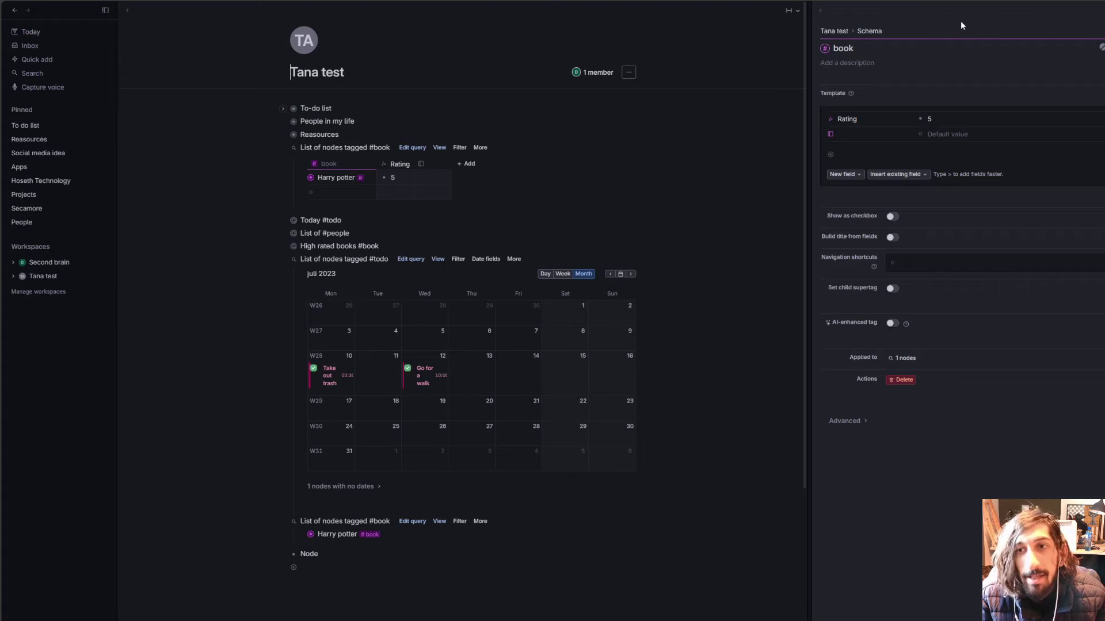
left_click(986, 23)
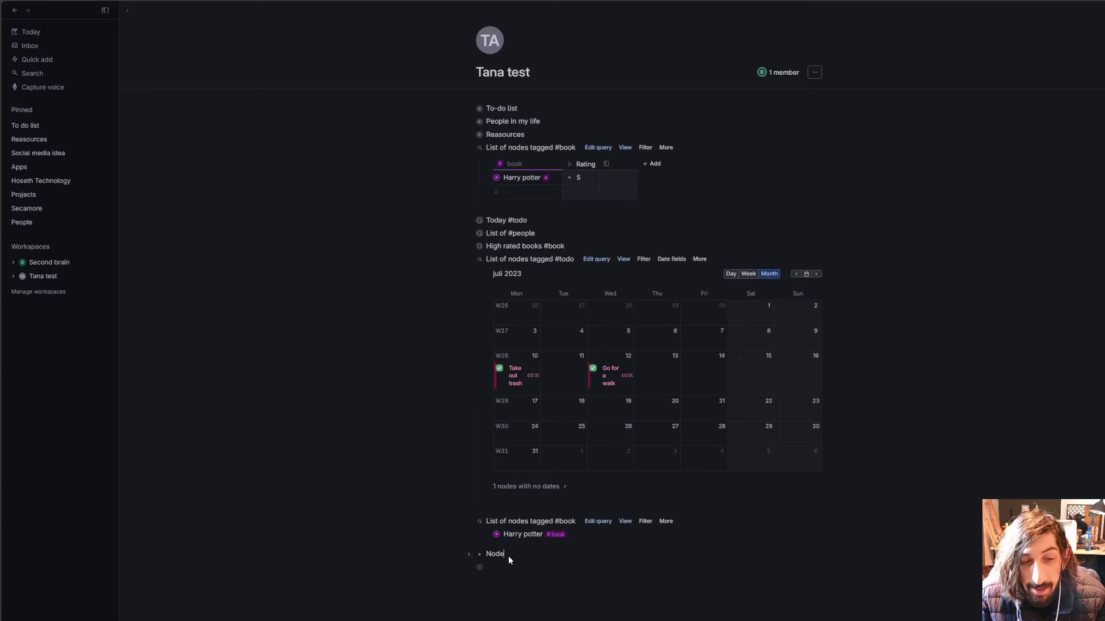
key("BackSpace")
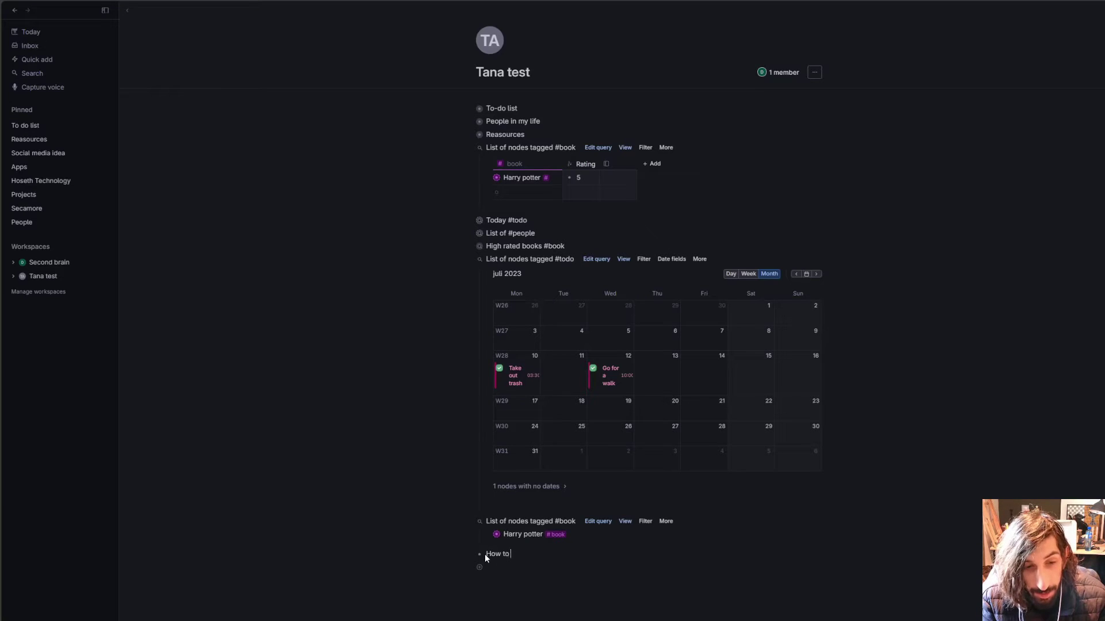
type("take smart n")
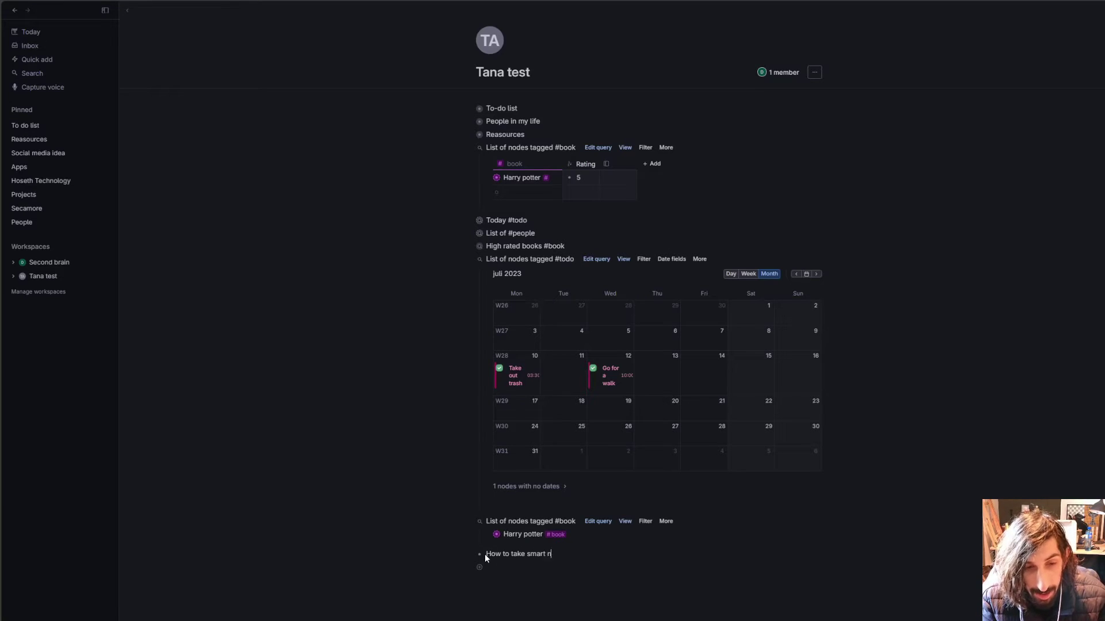
type("otes")
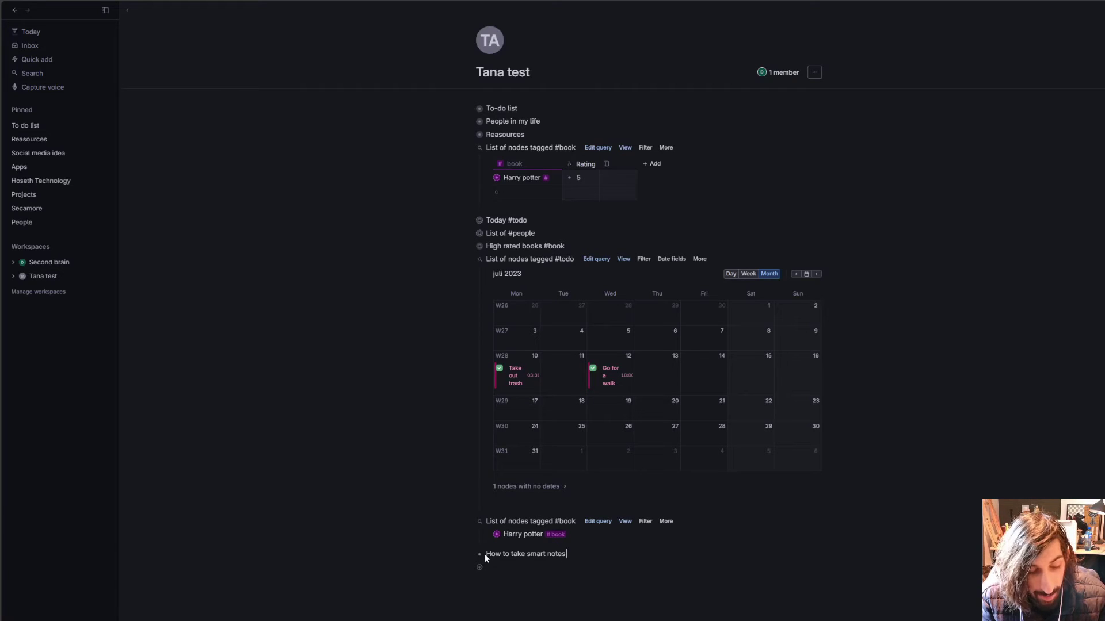
type(" #")
key("Down")
key("Return")
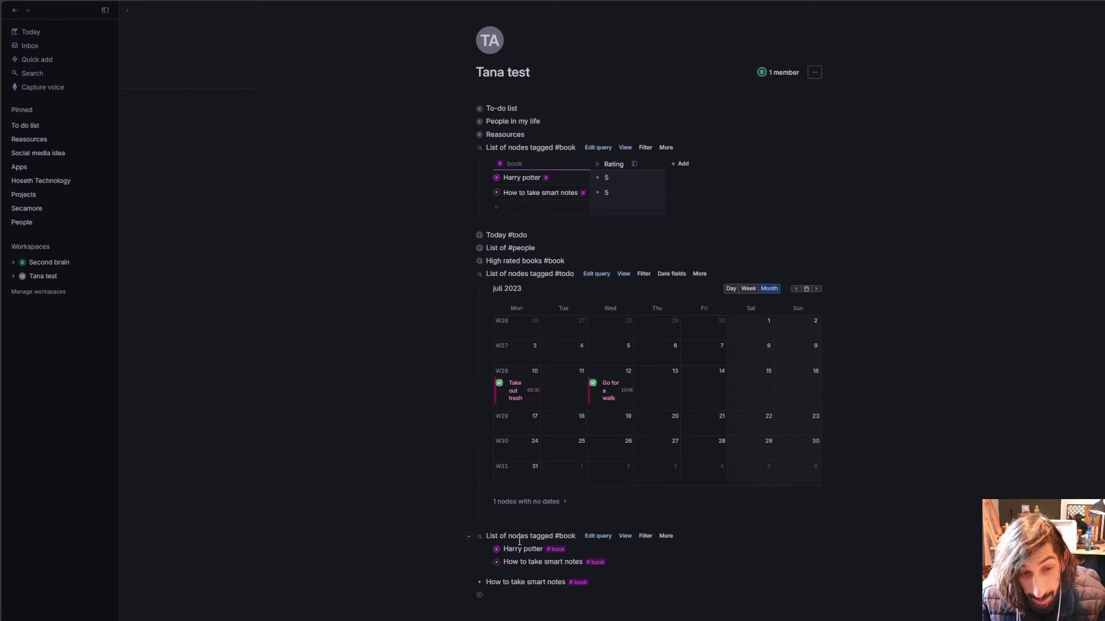
Delete the existing #book search list and start an empty node below the book.
scroll(580, 475, "down", 4)
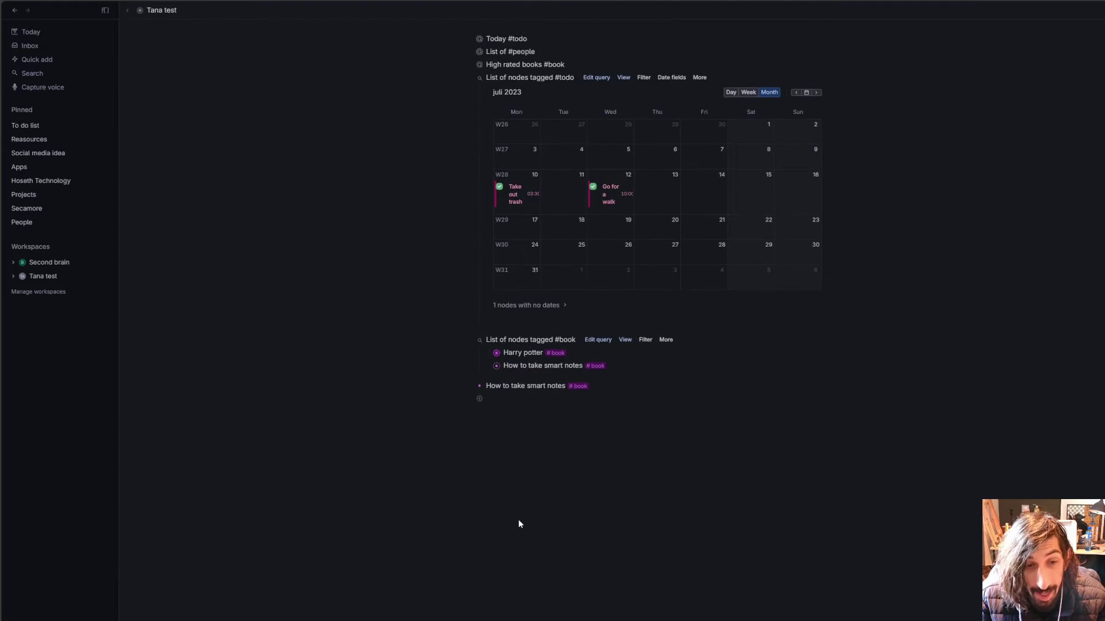
left_click_drag(637, 362, 566, 343)
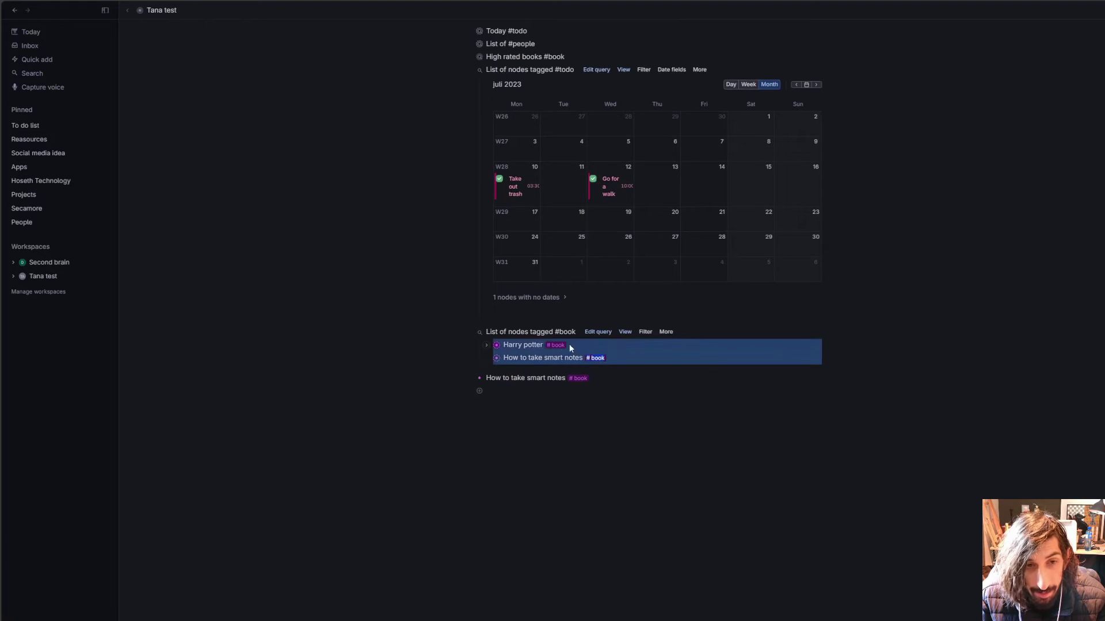
key("BackSpace")
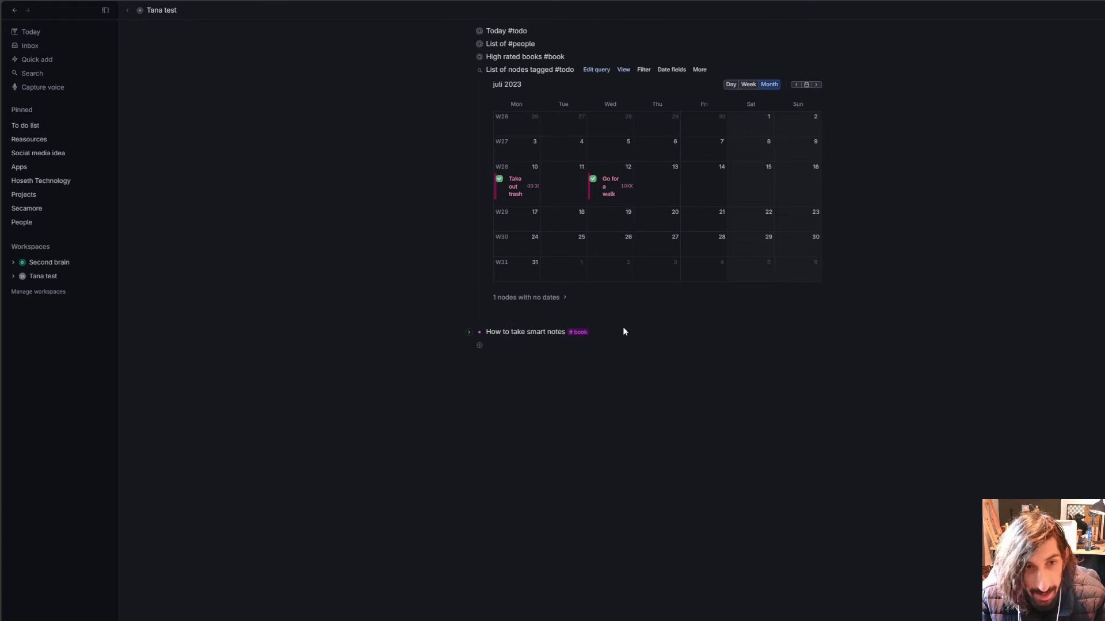
key("Return")
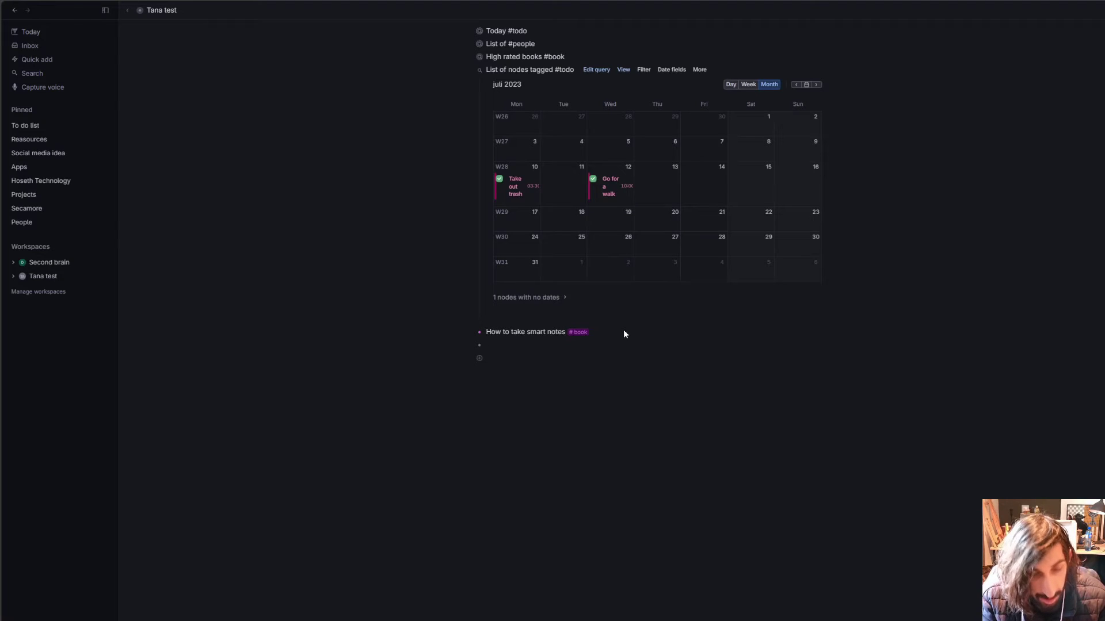
Create a 'Find nodes with tag #book' search shown as a list.
key("ctrl+k")
left_click(601, 374)
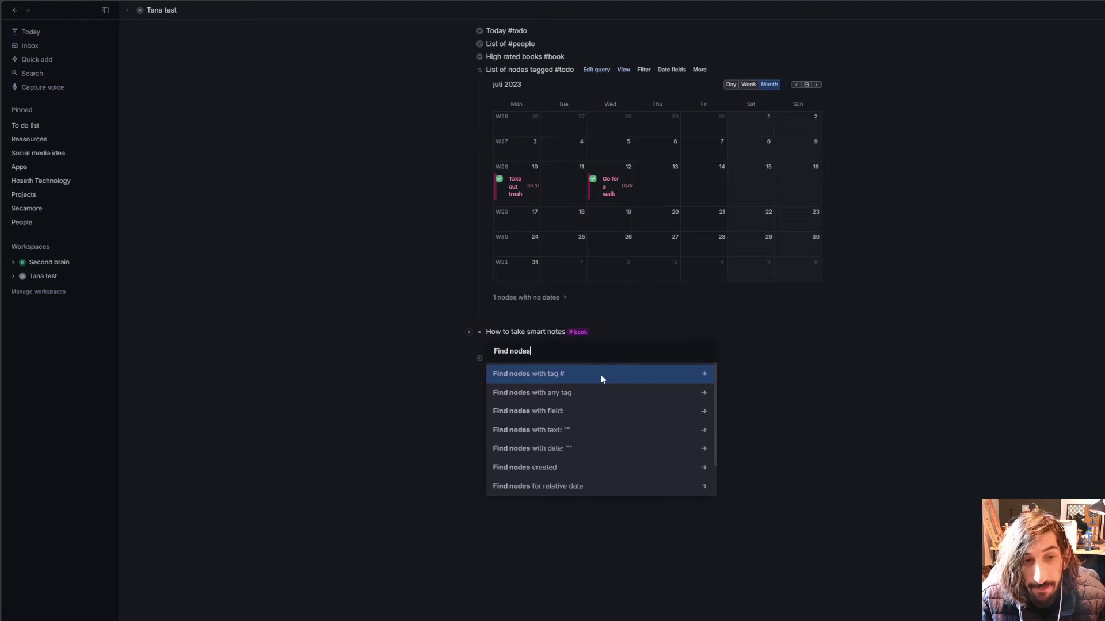
left_click(600, 374)
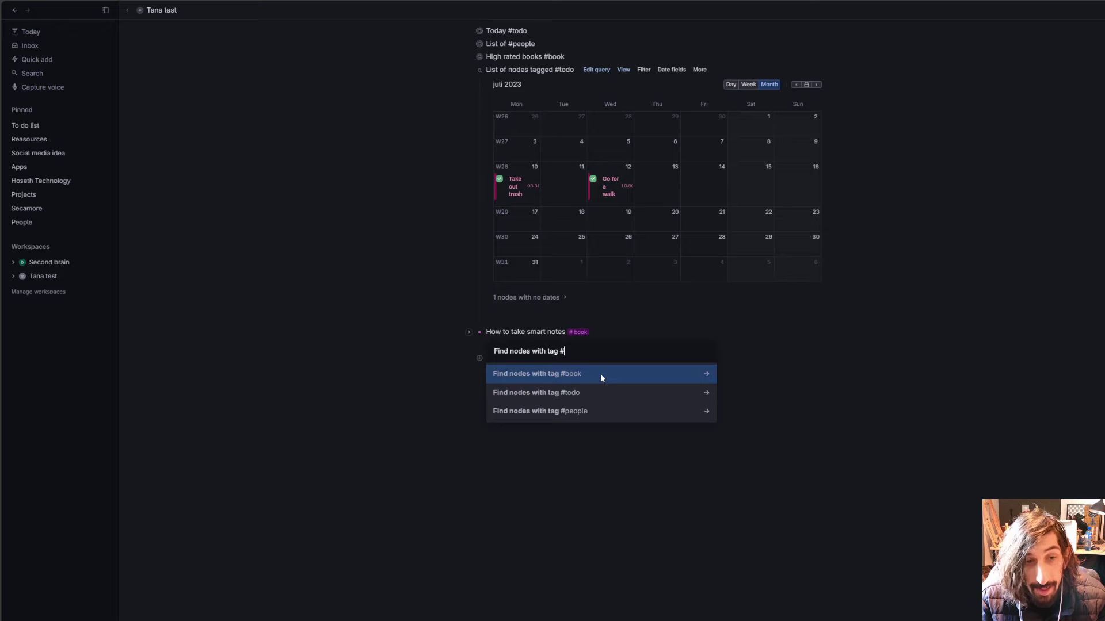
left_click(600, 374)
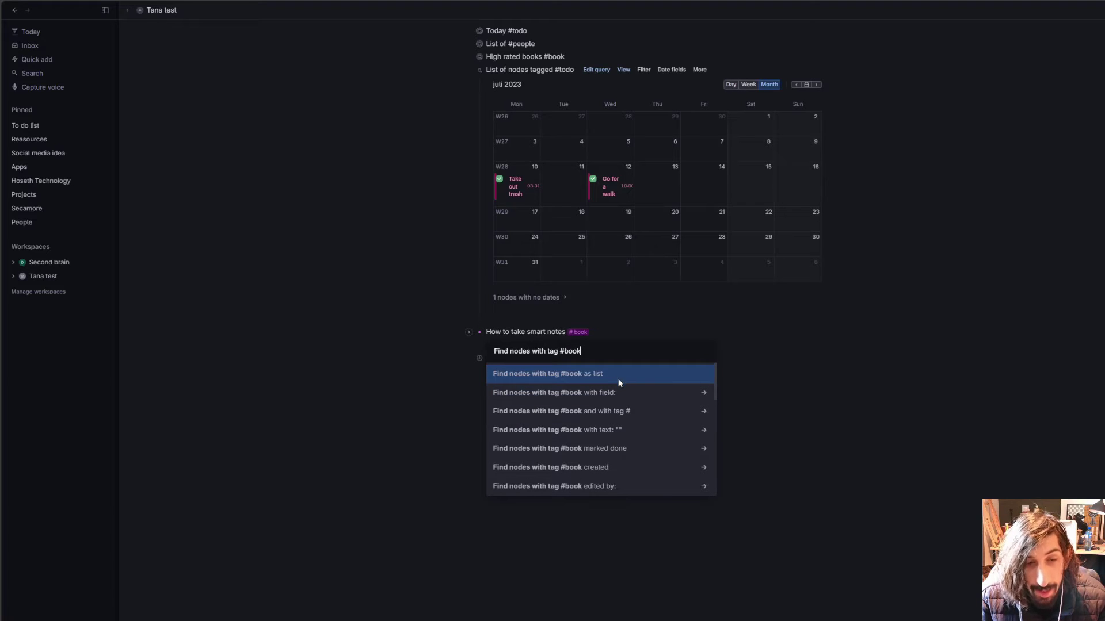
left_click(618, 380)
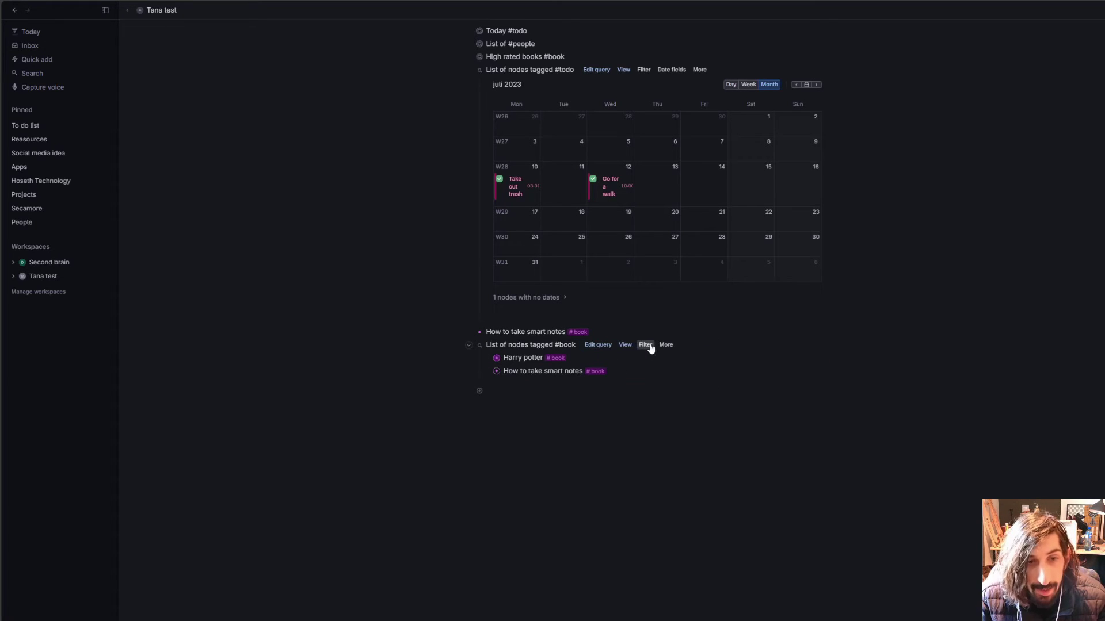
Set the #book search's view to Table, showing the Rating column.
left_click(625, 345)
left_click(652, 376)
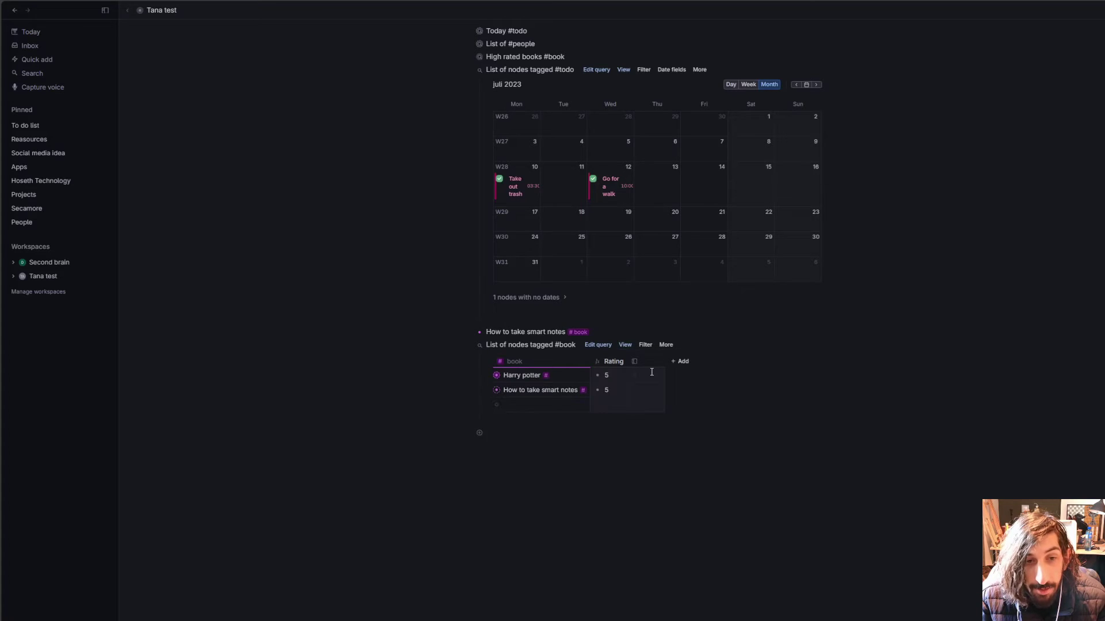
left_click(624, 344)
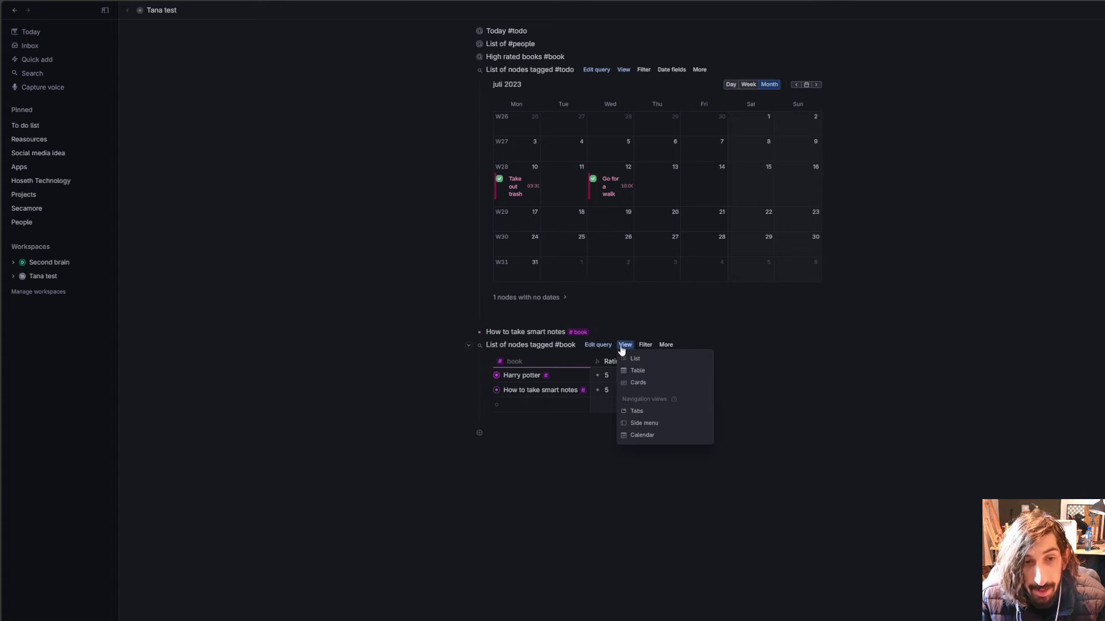
left_click(645, 380)
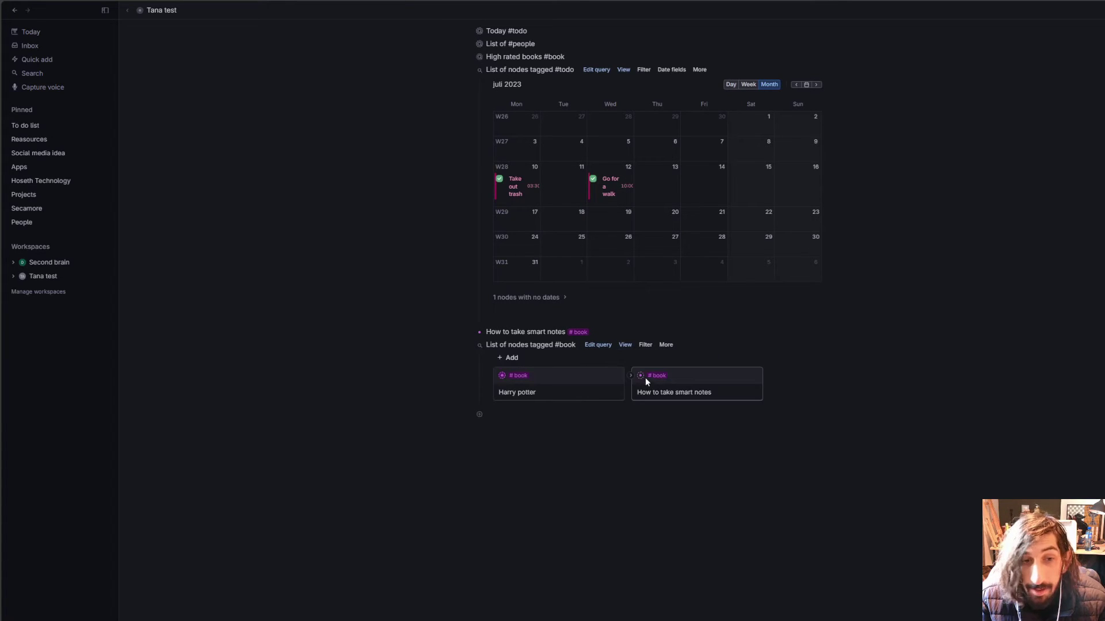
left_click(625, 347)
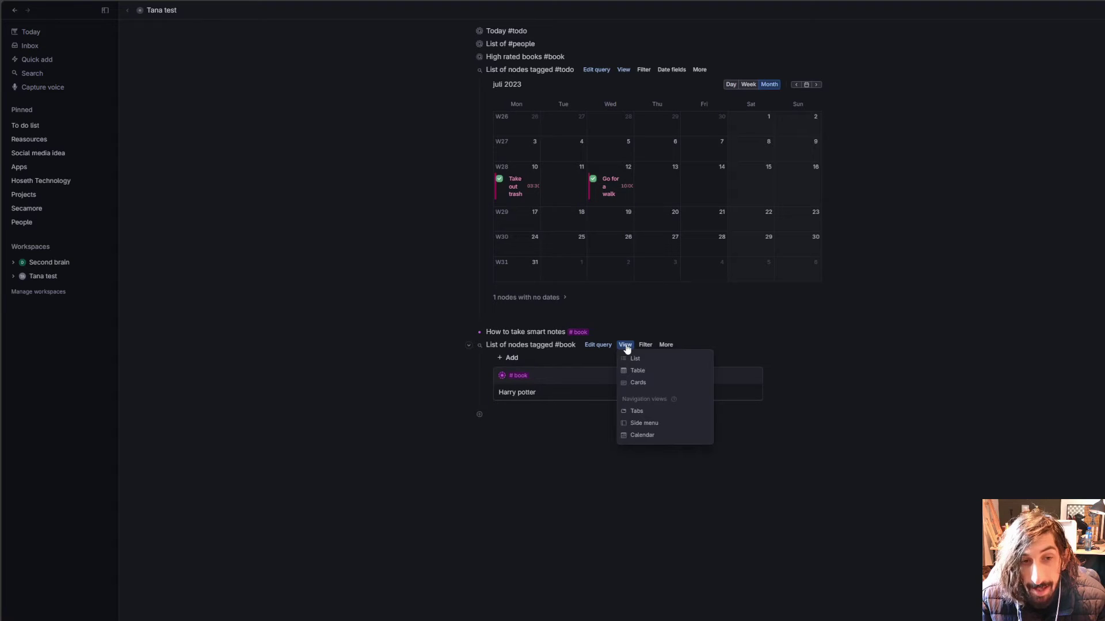
left_click(654, 371)
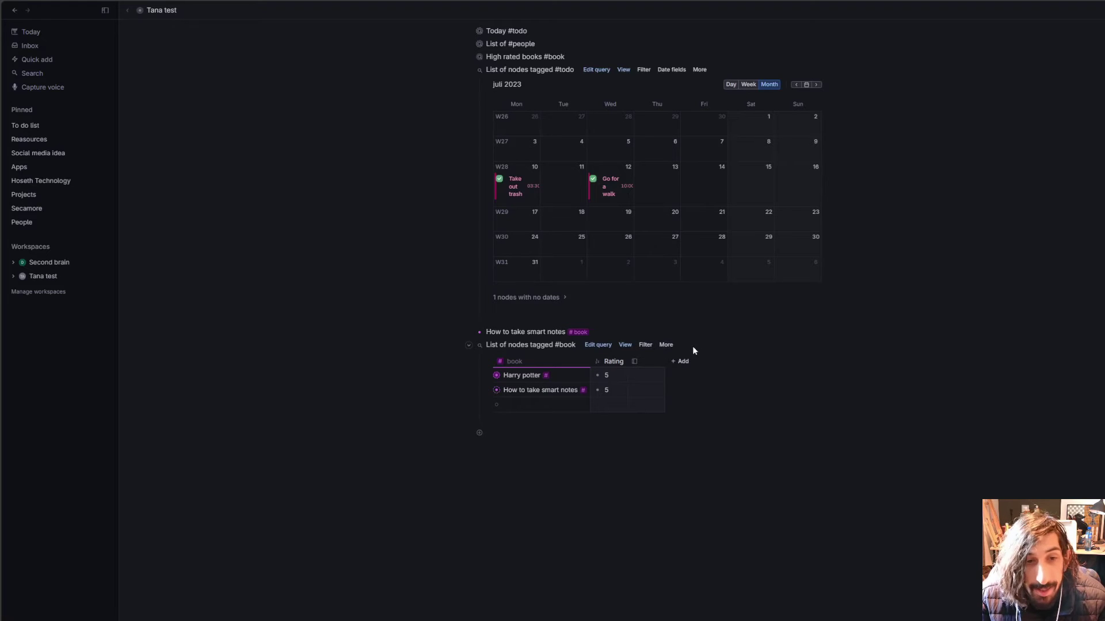
scroll(633, 321, "up", 2)
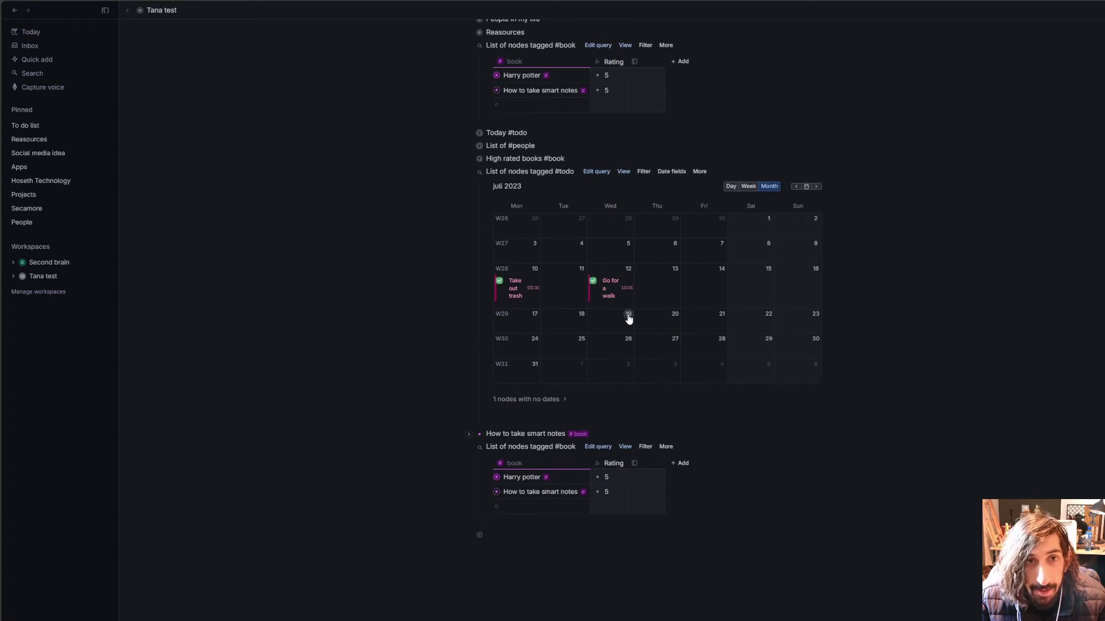
scroll(589, 293, "down", 2)
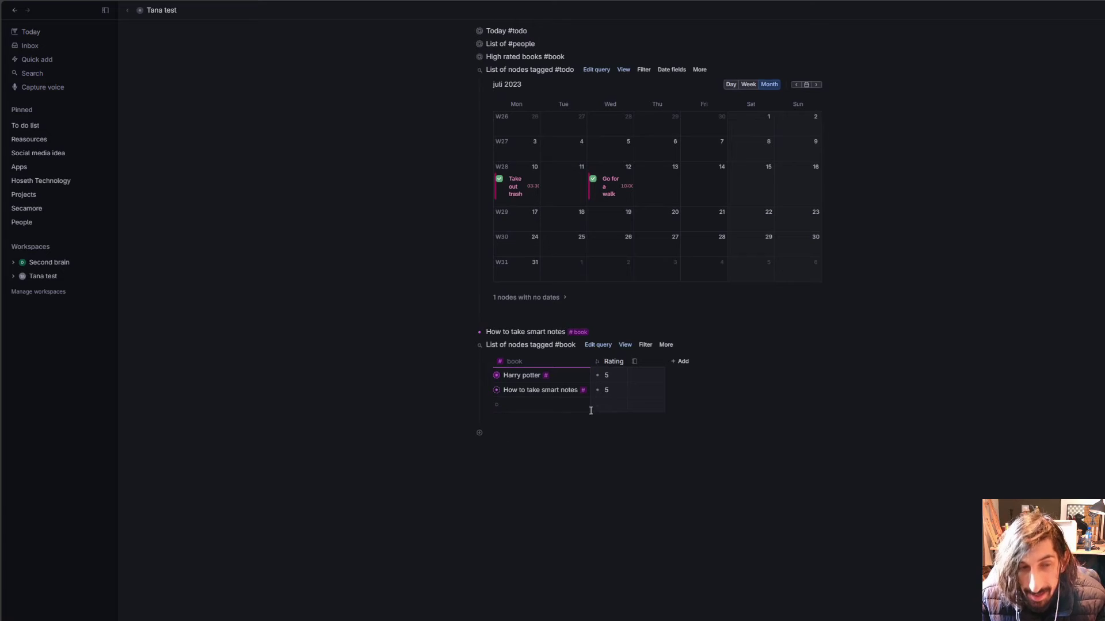
scroll(579, 407, "up", 3)
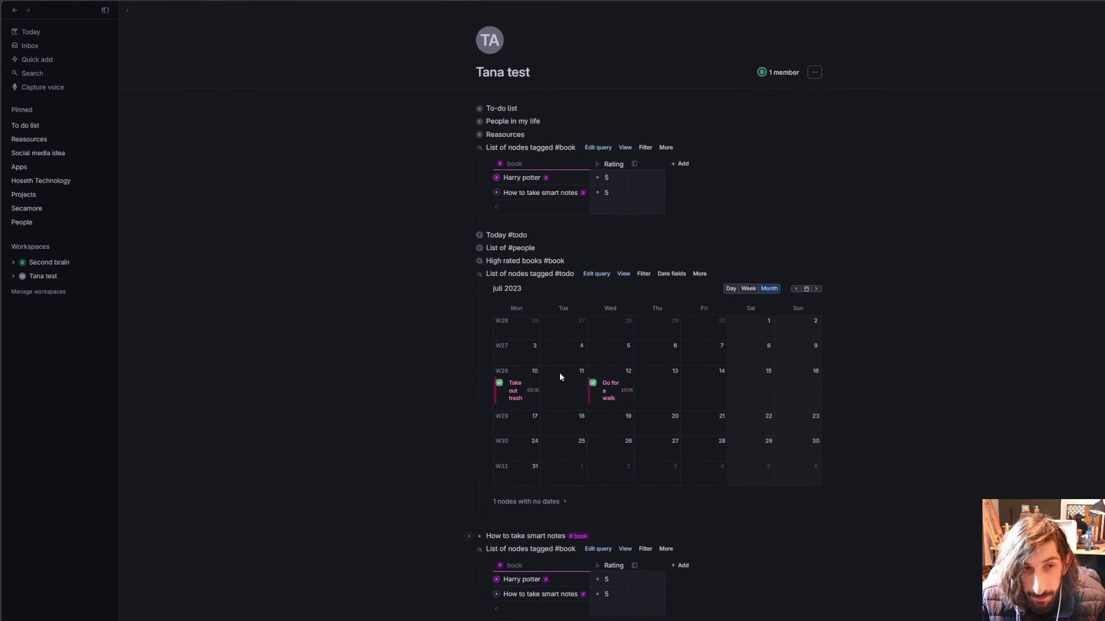
scroll(551, 379, "down", 3)
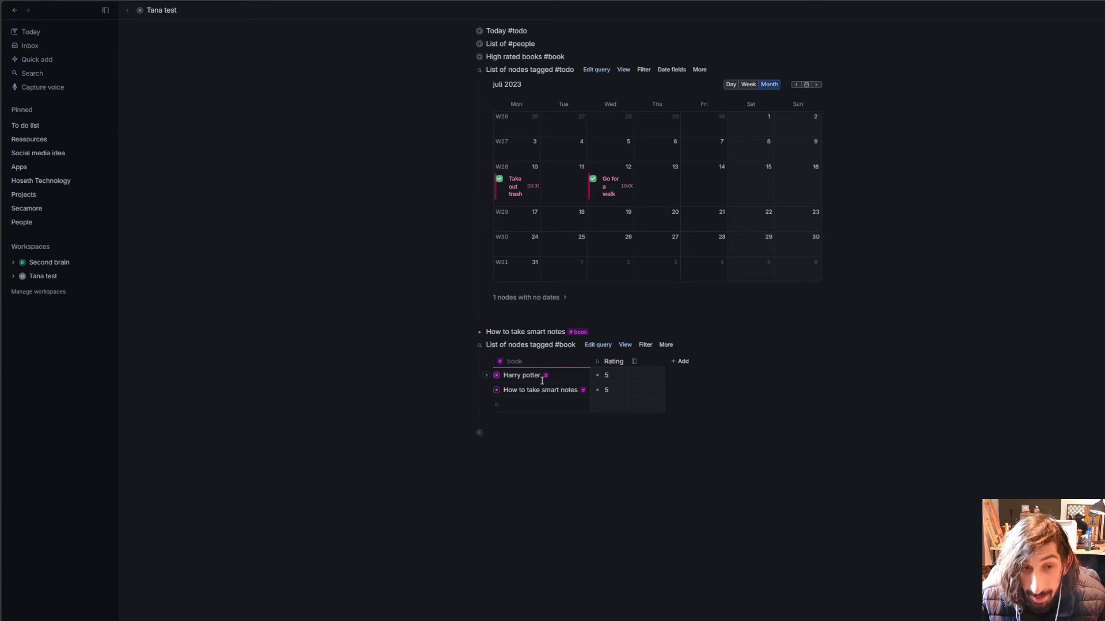
scroll(636, 455, "up", 2)
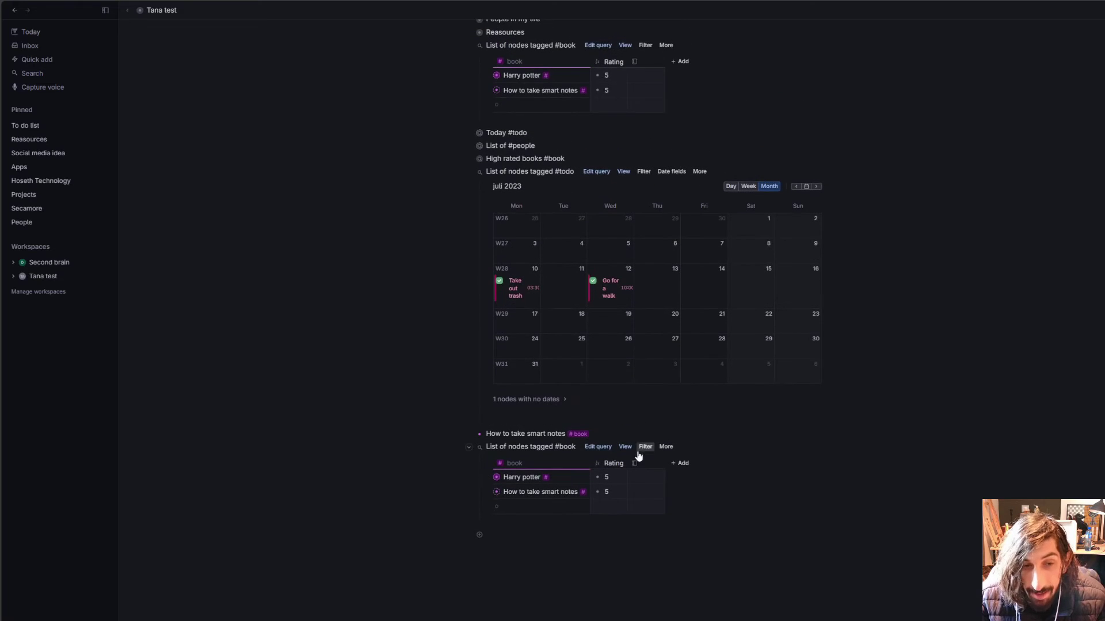
left_click(581, 434)
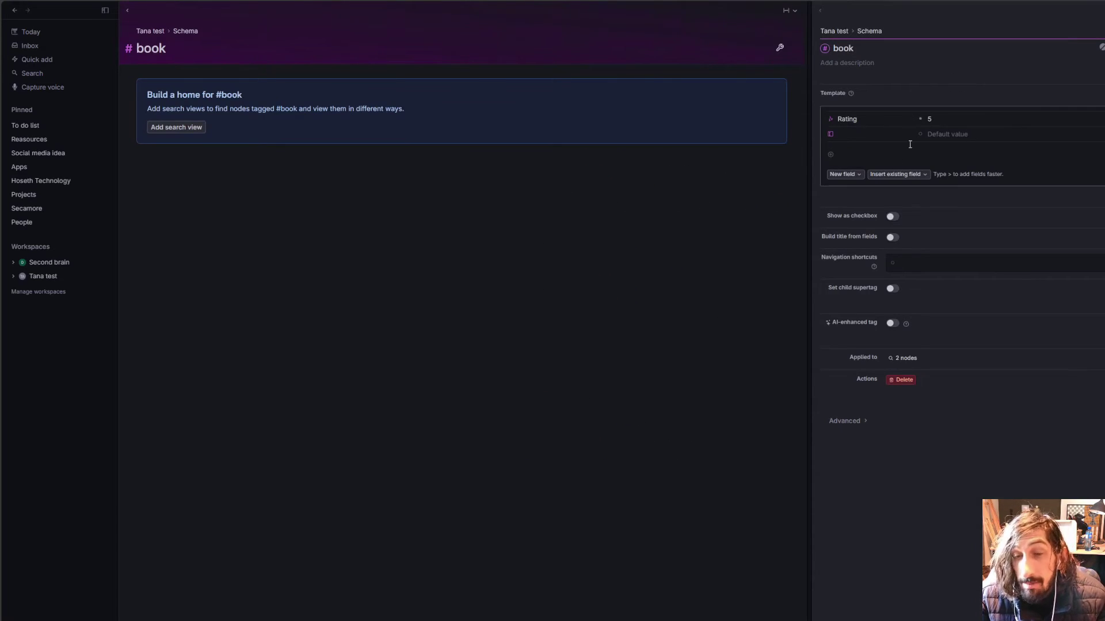
left_click(831, 155)
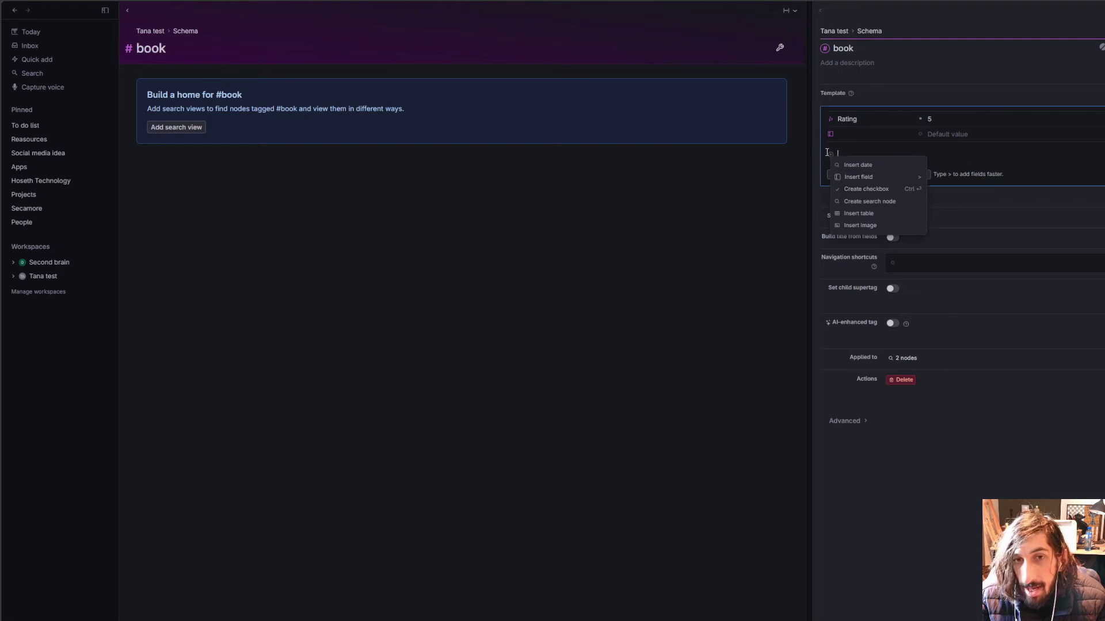
key("Escape")
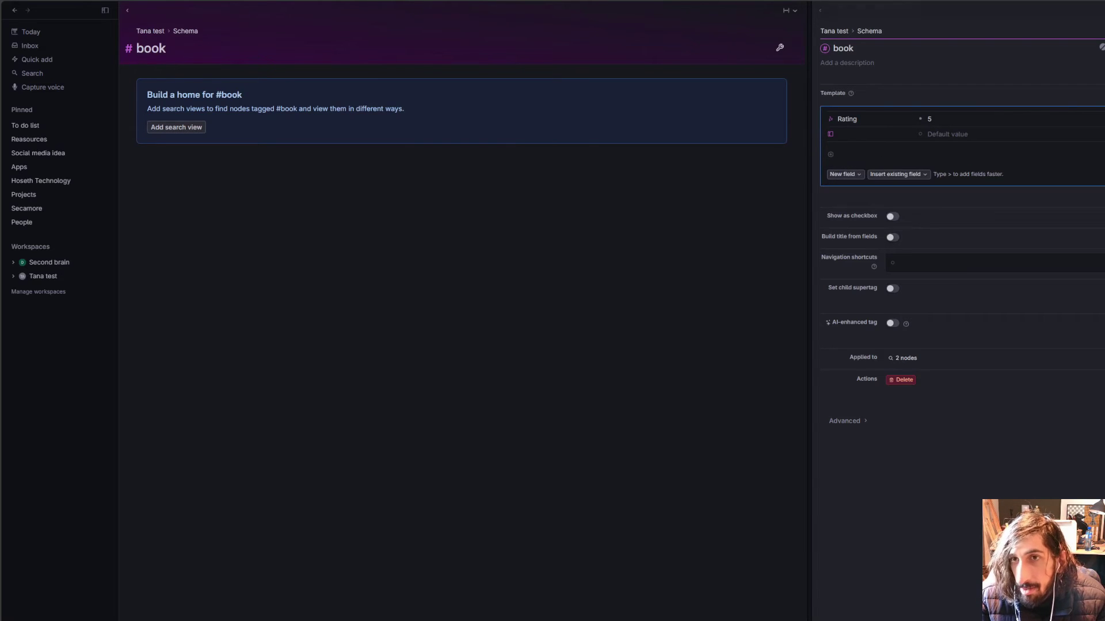
key("Escape")
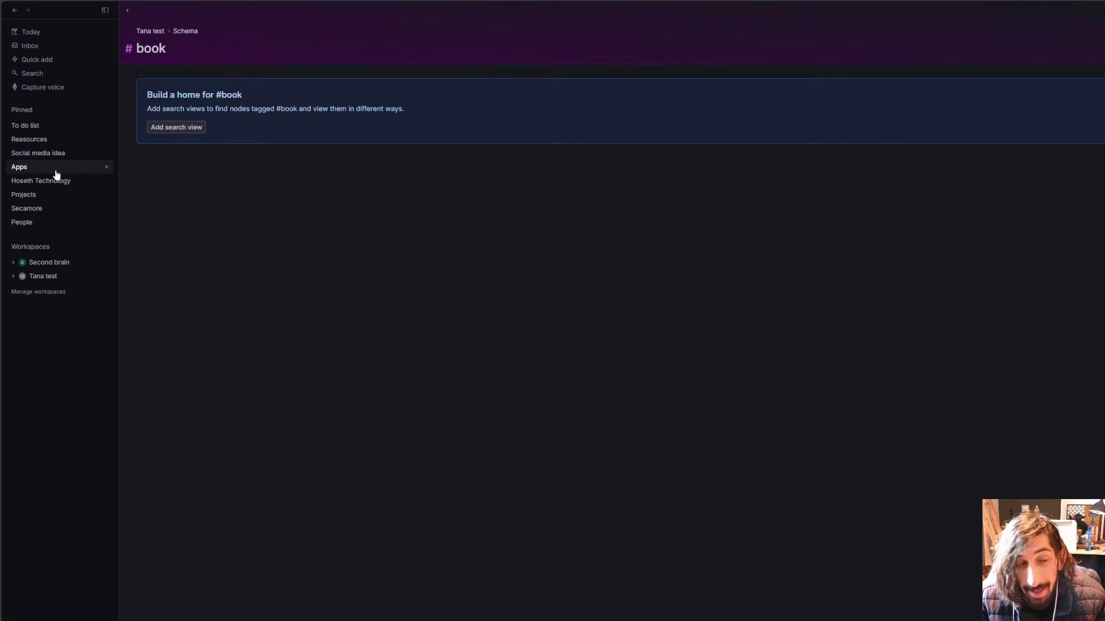
left_click(50, 277)
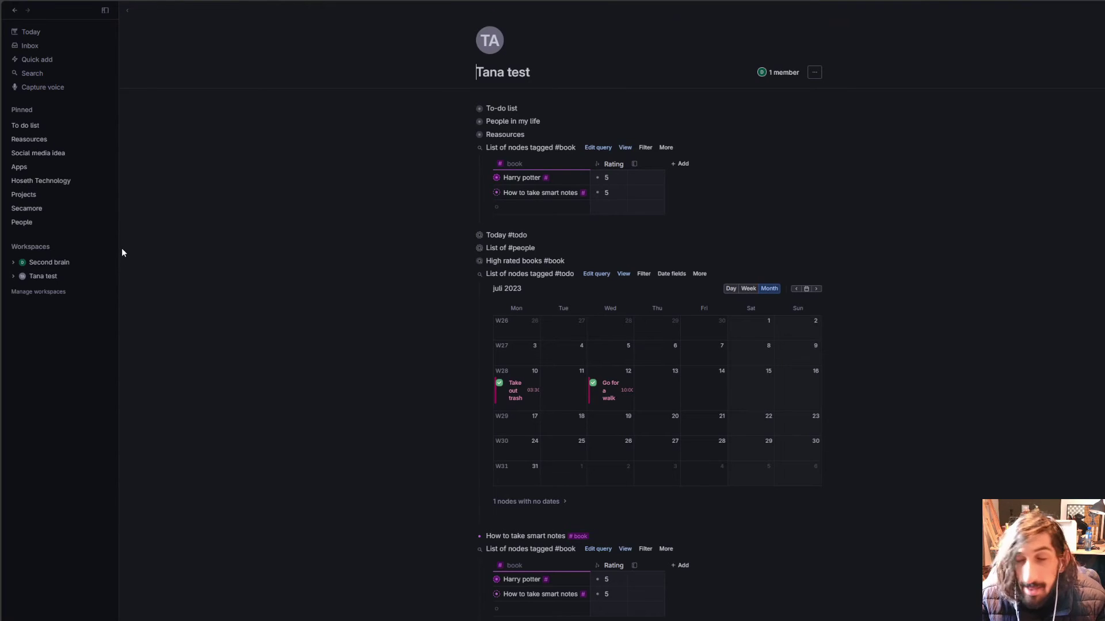
left_click(30, 32)
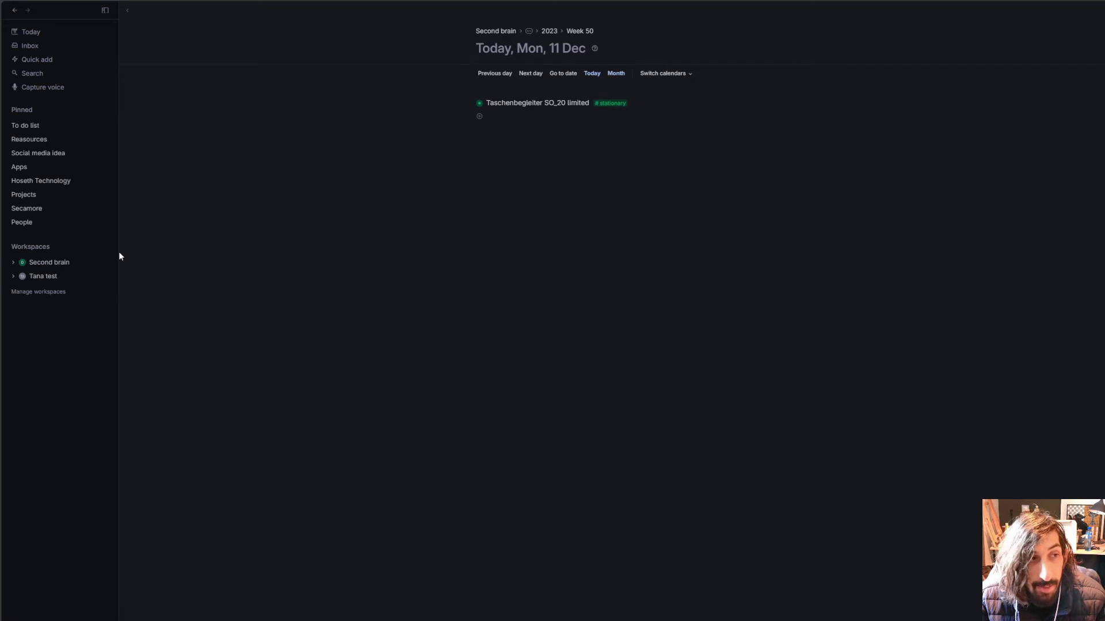
left_click(49, 276)
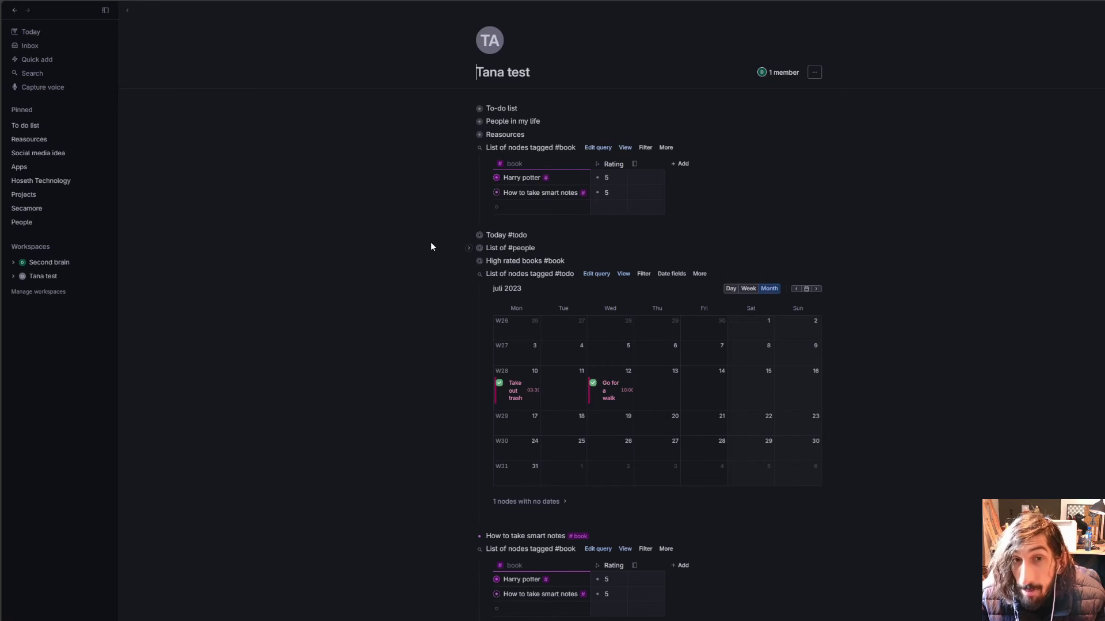
left_click(31, 46)
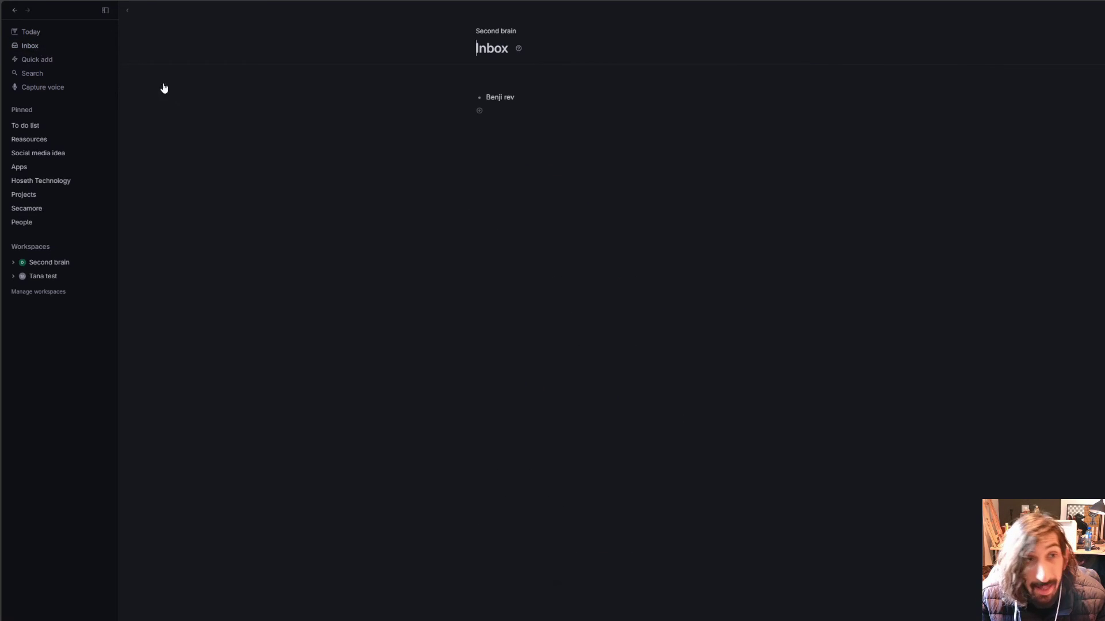